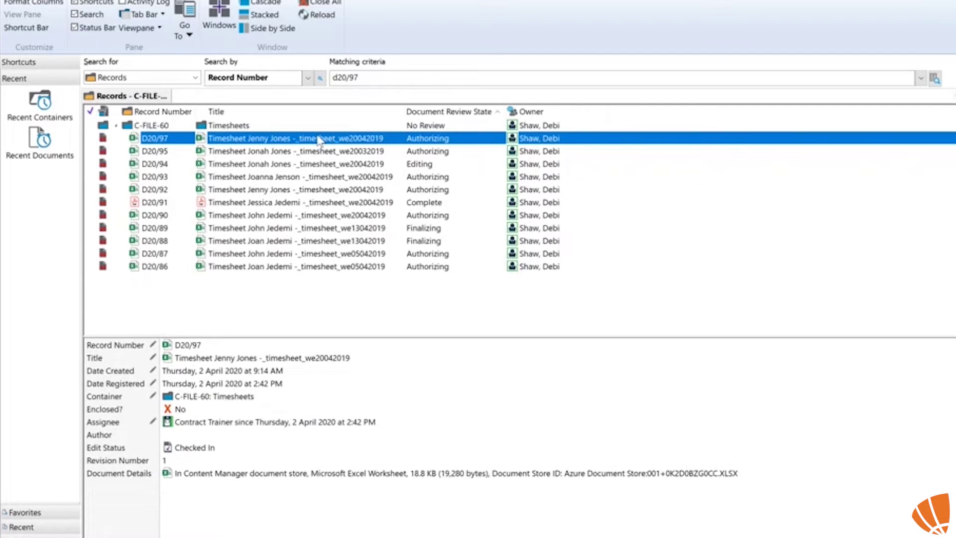
- In record D20/94's Document Review properties, set the authorization process to Use DocuSign Service
left_click(291, 165)
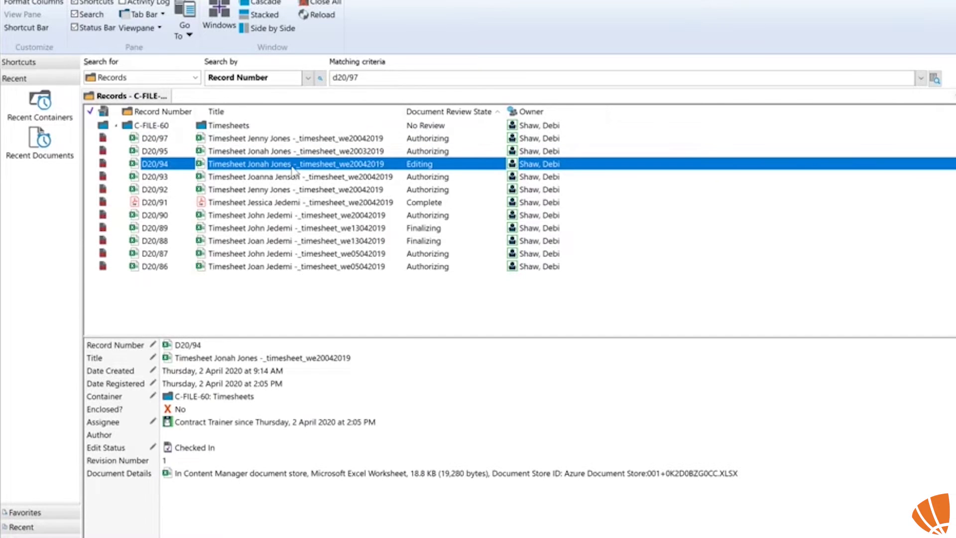
right_click(292, 166)
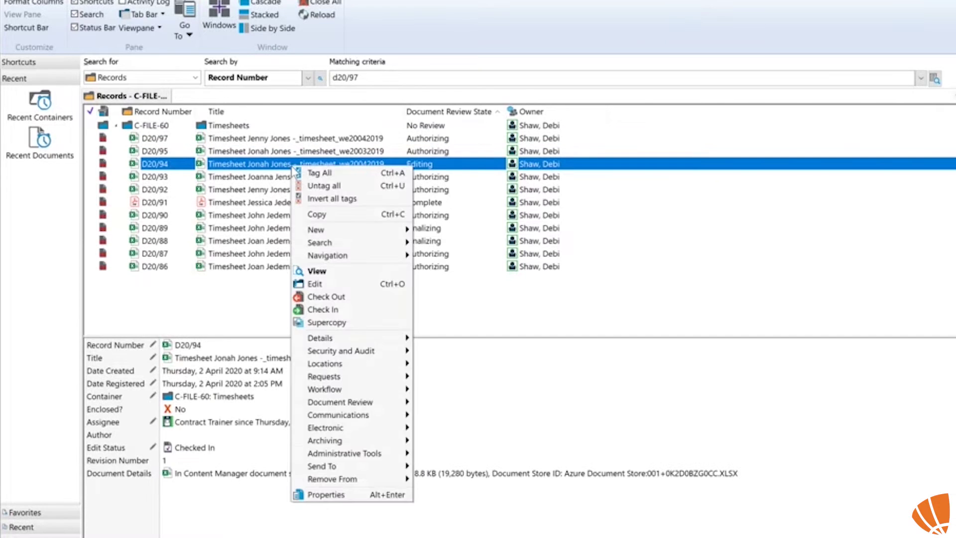
left_click(329, 494)
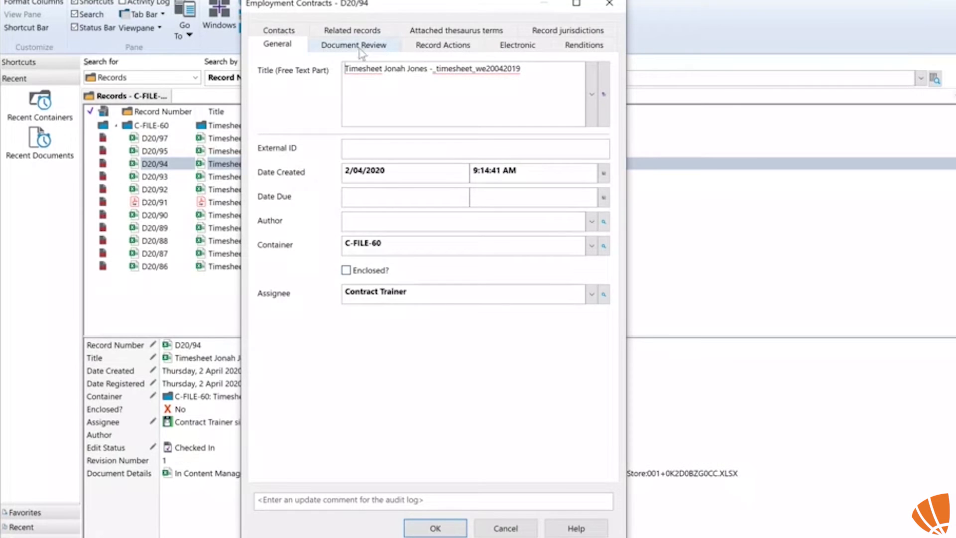
left_click(360, 45)
left_click(539, 308)
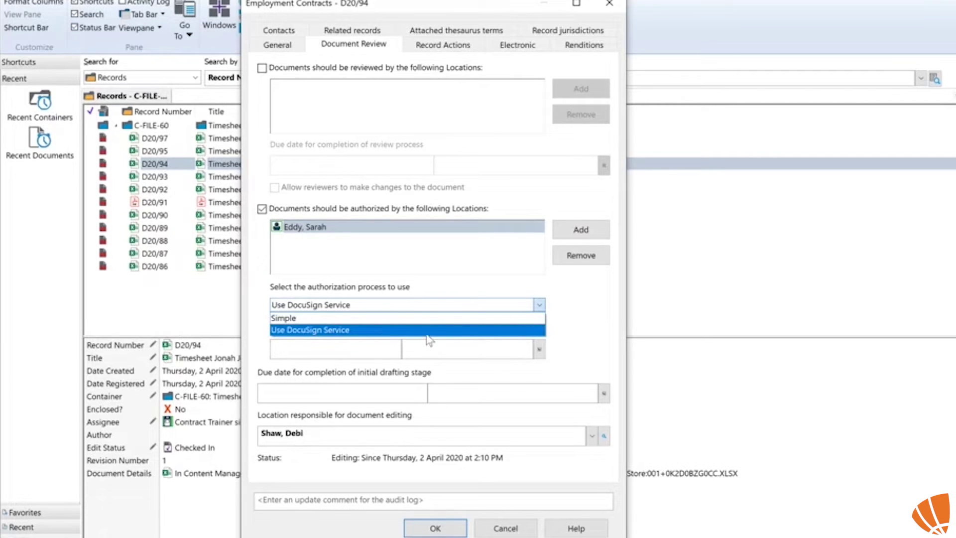
left_click(503, 333)
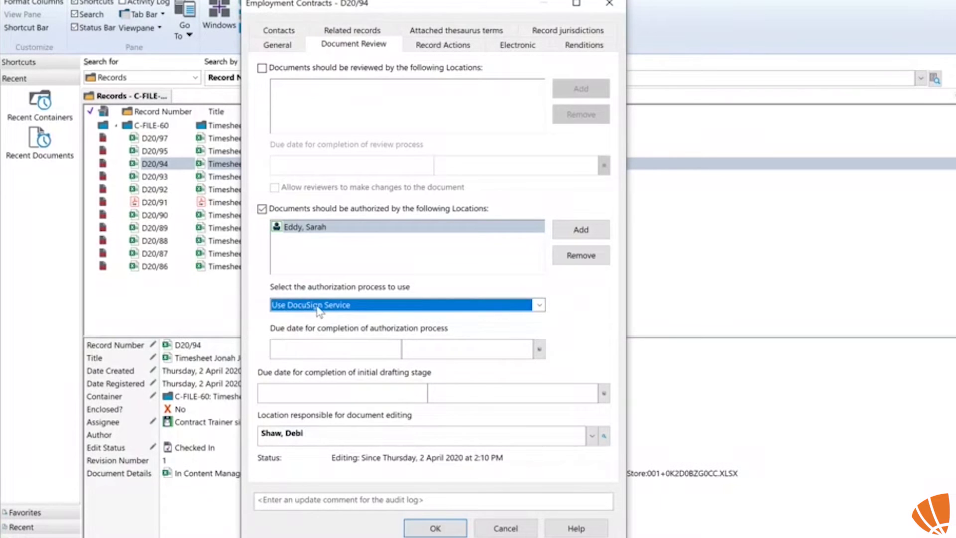
left_click(433, 528)
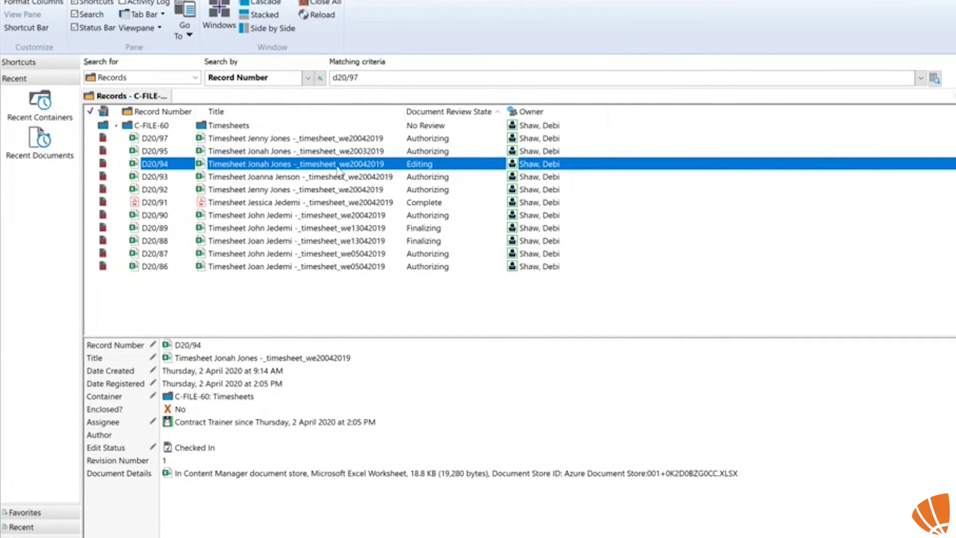
- Start Document Review authorization for D20/94, then bring the Outlook inbox to the front
right_click(289, 165)
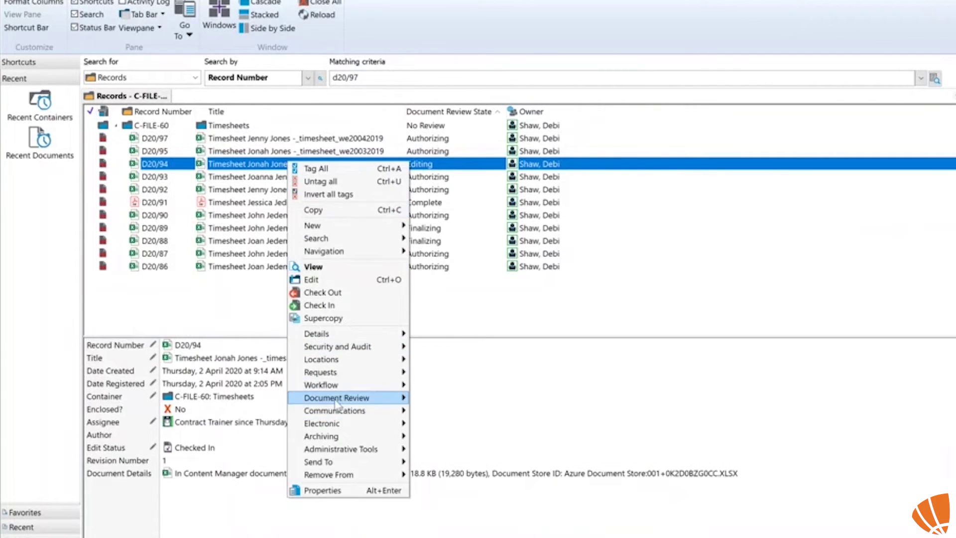
mouse_move(335, 403)
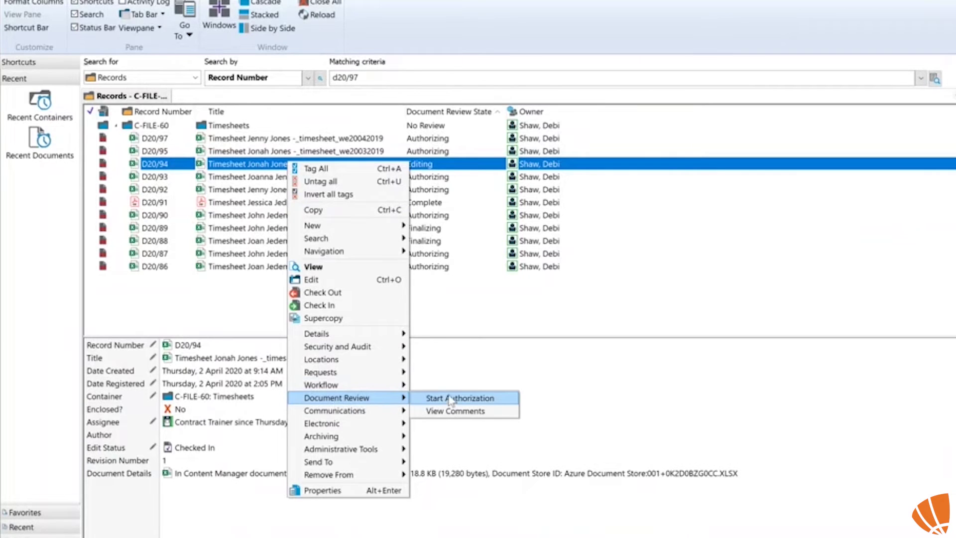
left_click(476, 325)
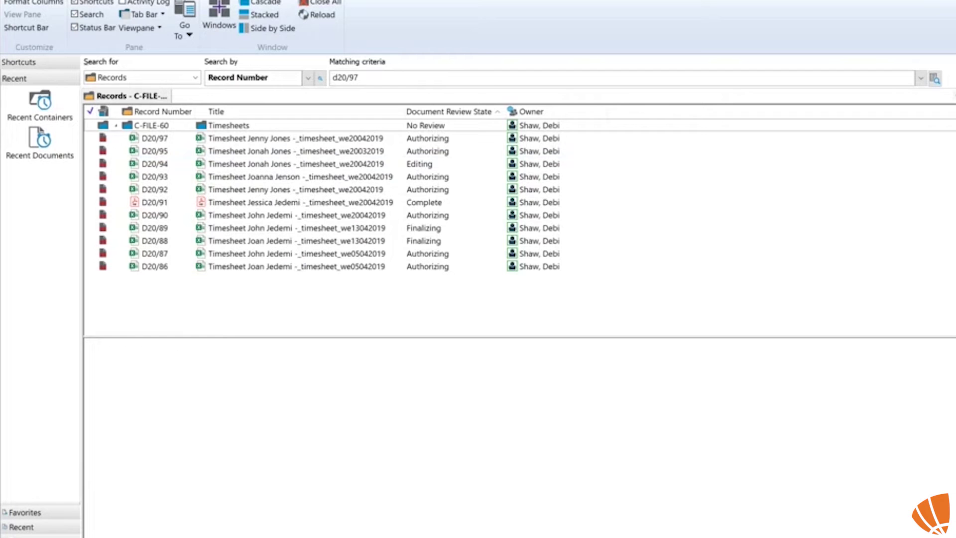
mouse_move(541, 535)
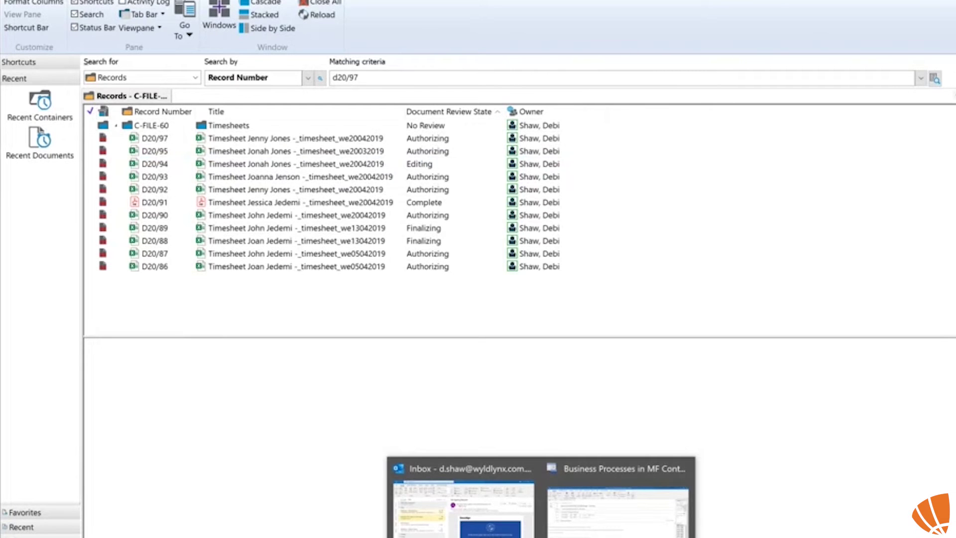
left_click(480, 534)
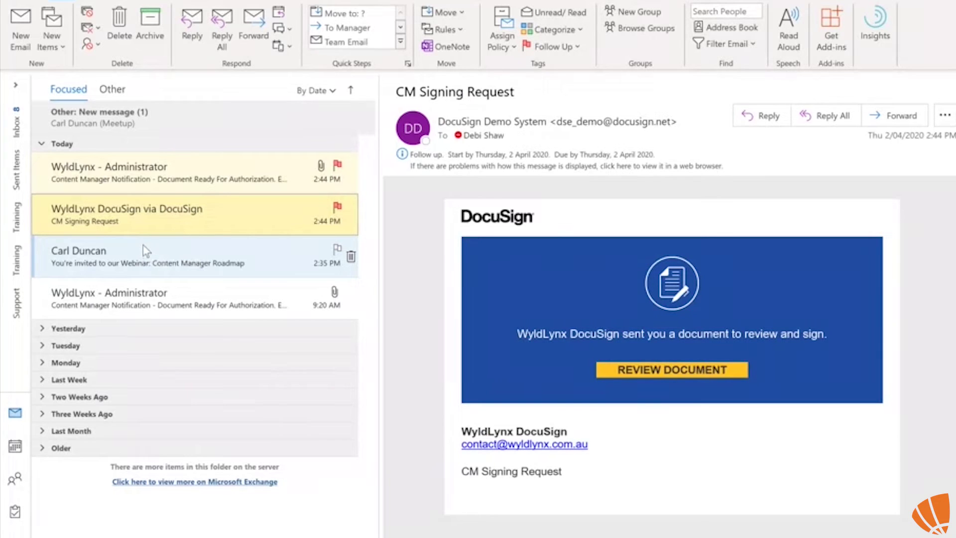
- Open the DocuSign 'CM Signing Request' email and launch REVIEW DOCUMENT
left_click(155, 168)
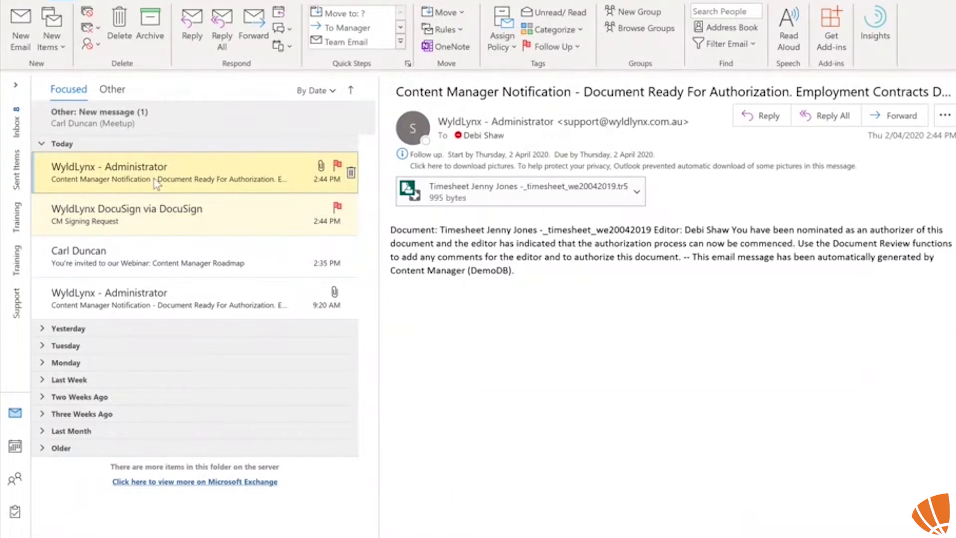
left_click(142, 222)
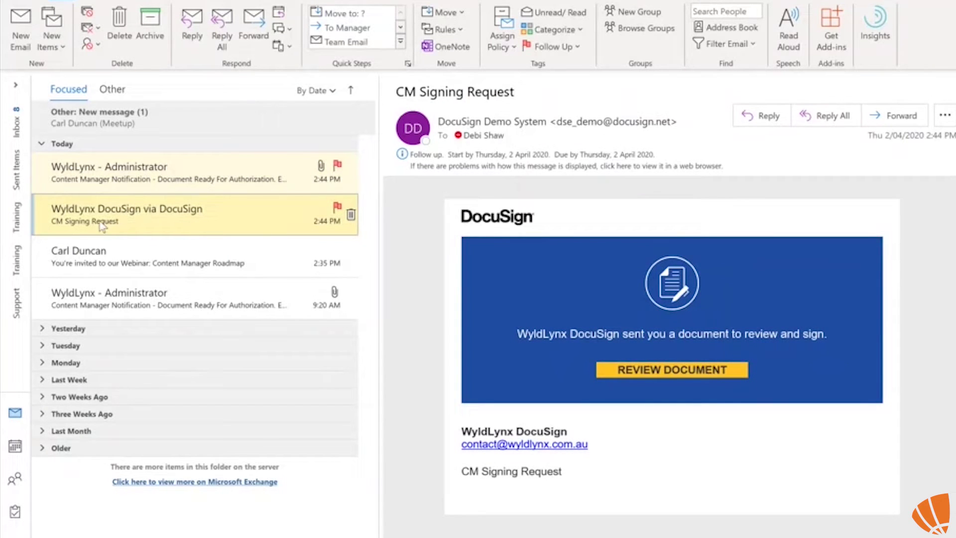
left_click(669, 370)
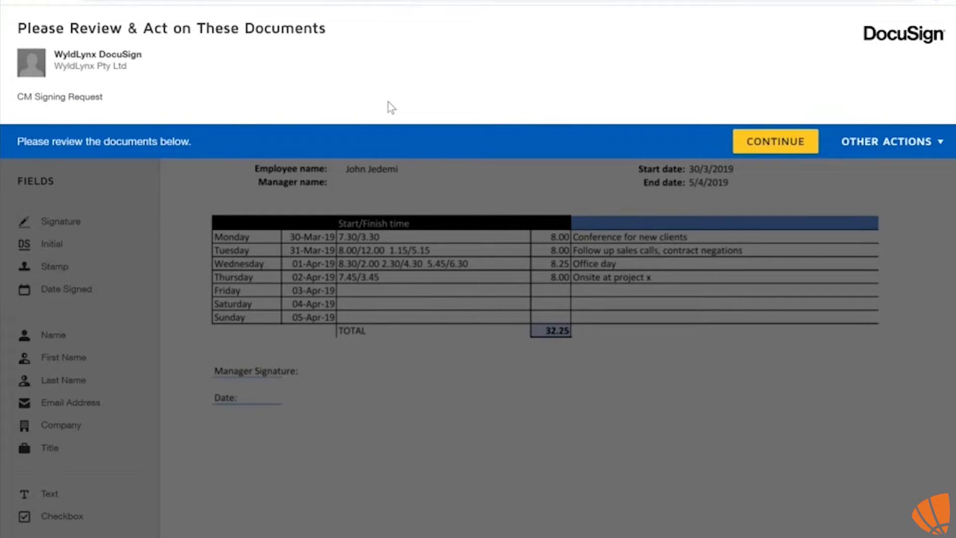
- Add a resized manager signature, signing date and initials to the timesheet, then finish it
left_click(774, 145)
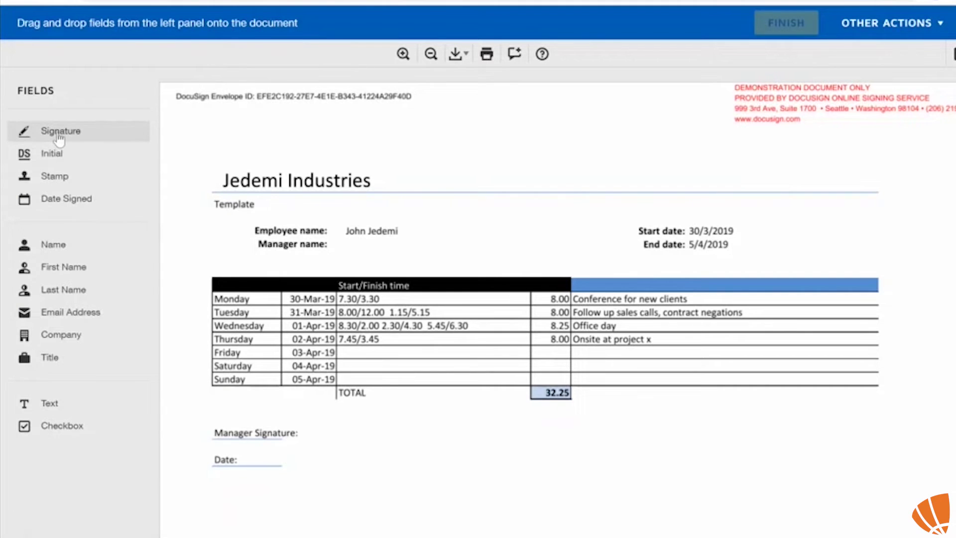
mouse_move(58, 137)
left_mouse_down()
mouse_move(264, 412)
mouse_move(302, 413)
left_mouse_up()
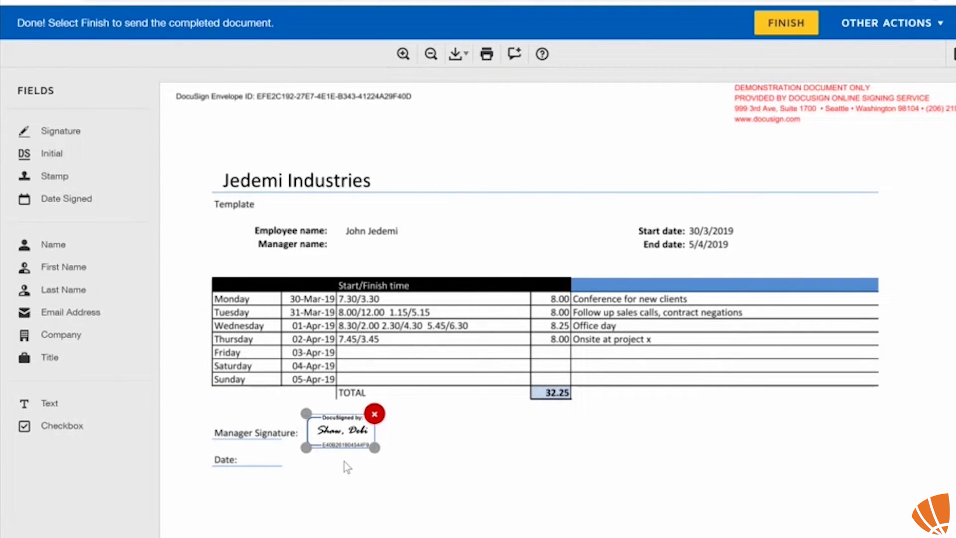
mouse_move(373, 448)
left_mouse_down()
mouse_move(441, 470)
mouse_move(442, 481)
left_mouse_up()
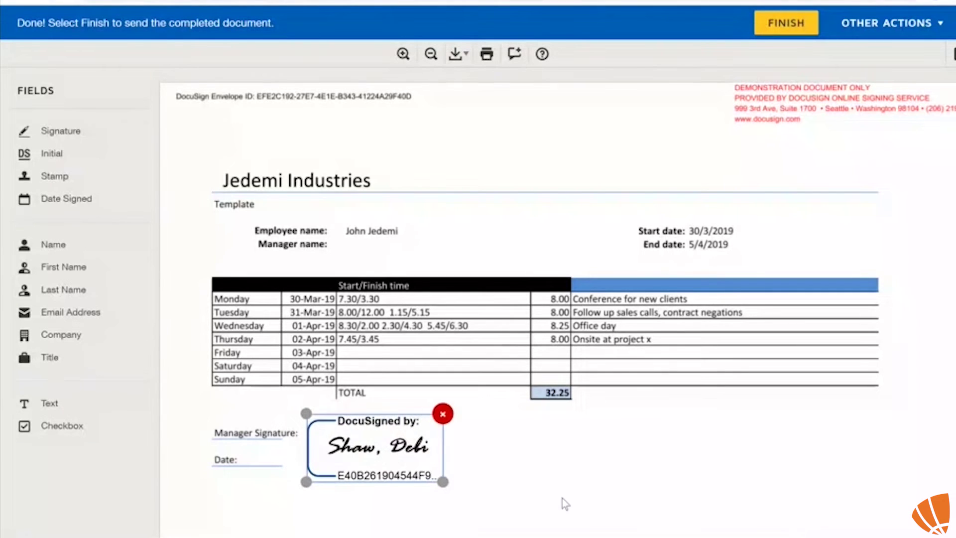
left_click_drag(442, 482, 383, 451)
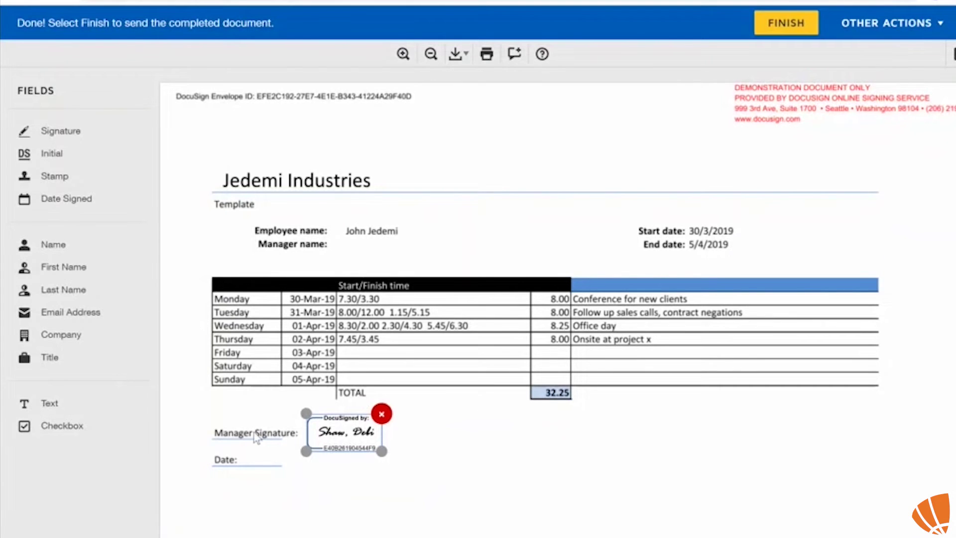
left_click_drag(59, 199, 267, 452)
left_click_drag(52, 154, 215, 476)
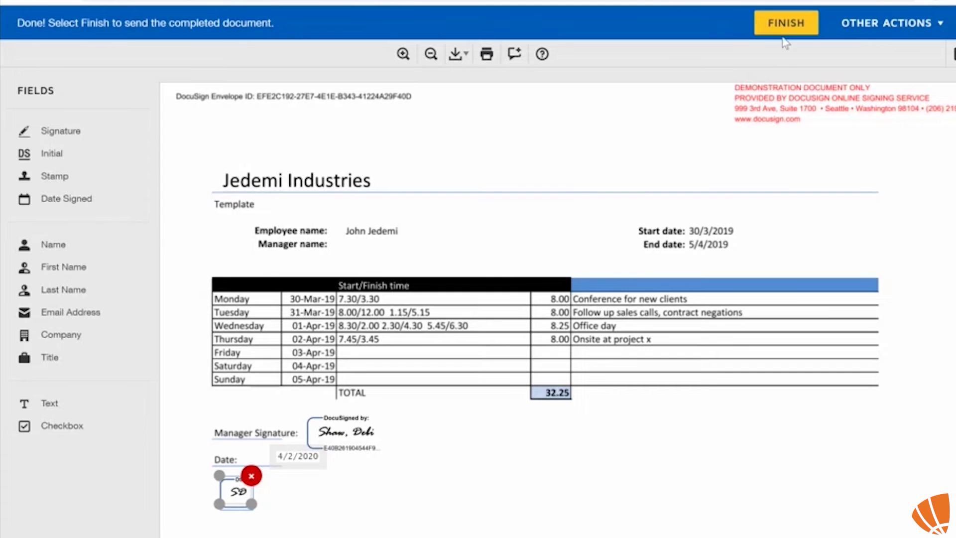
left_click(792, 26)
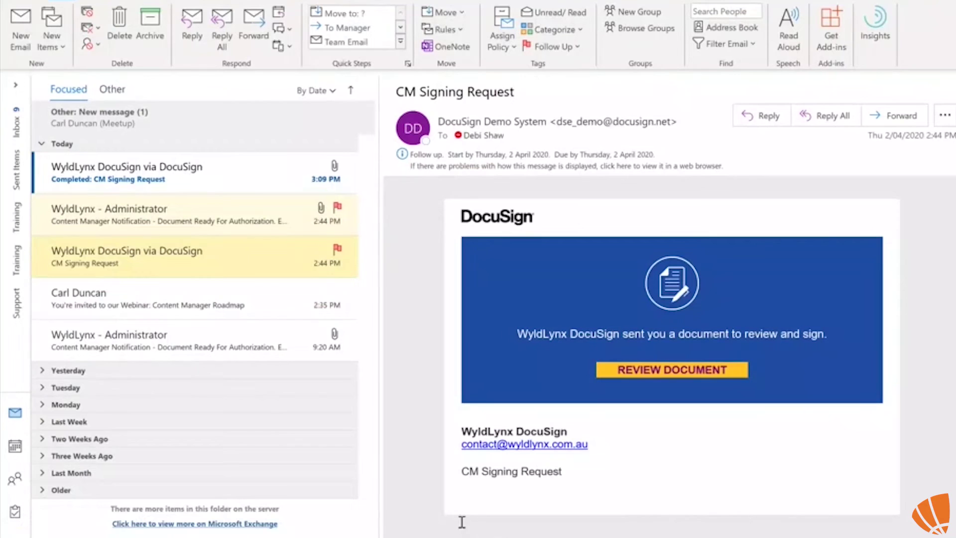
- Open the 'Completed: CM Signing Request' email and download its blocked pictures
left_click(187, 180)
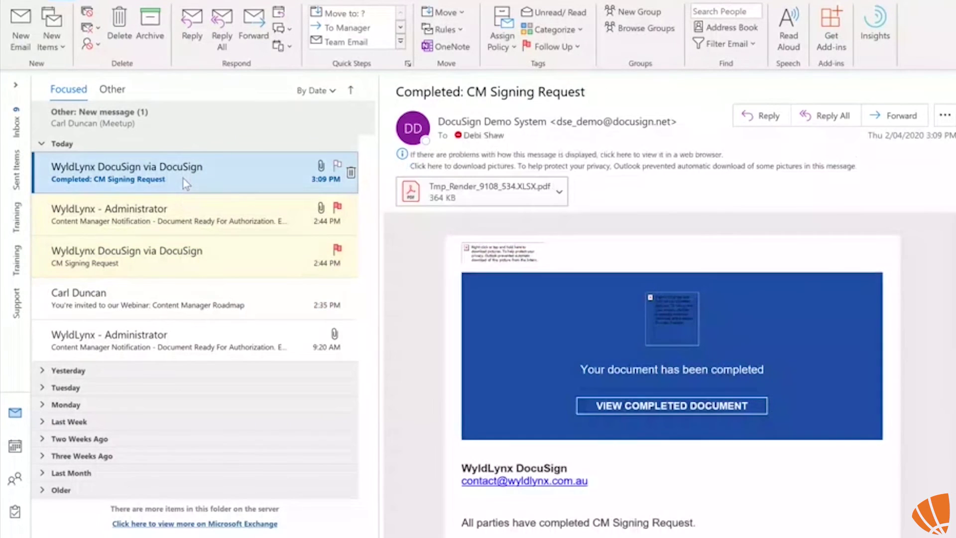
left_click(503, 157)
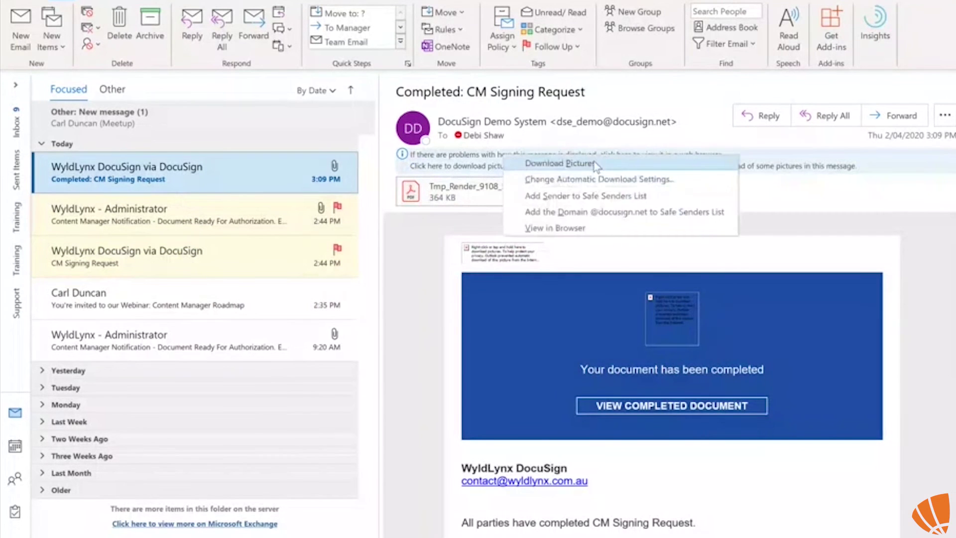
left_click(597, 162)
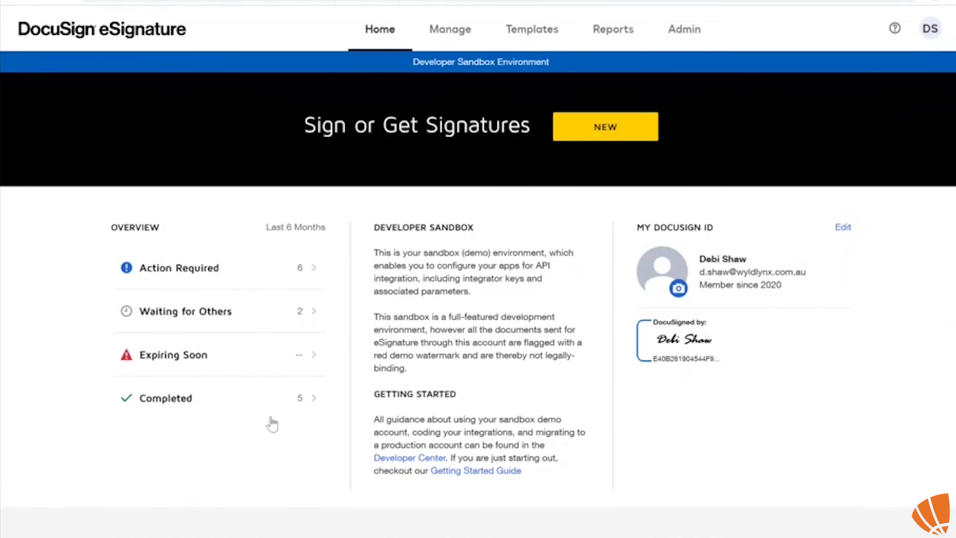
- Browse the Action Required, Completed and Waiting for Others envelope quick views
left_click(204, 274)
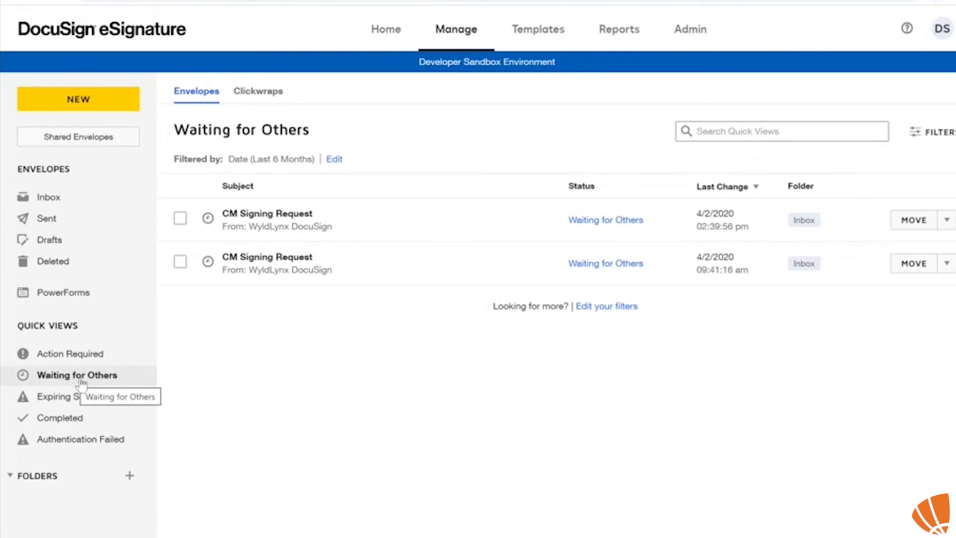
left_click(64, 421)
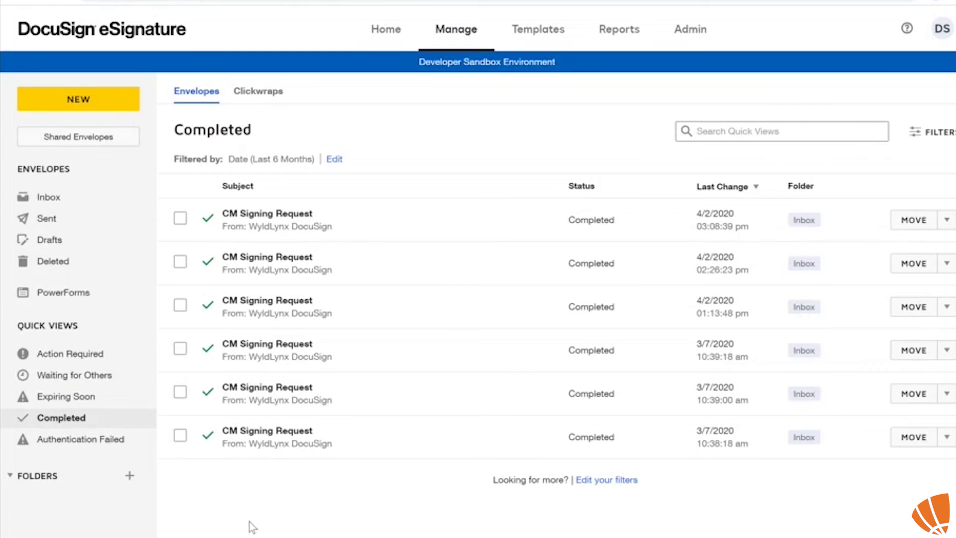
left_click(74, 381)
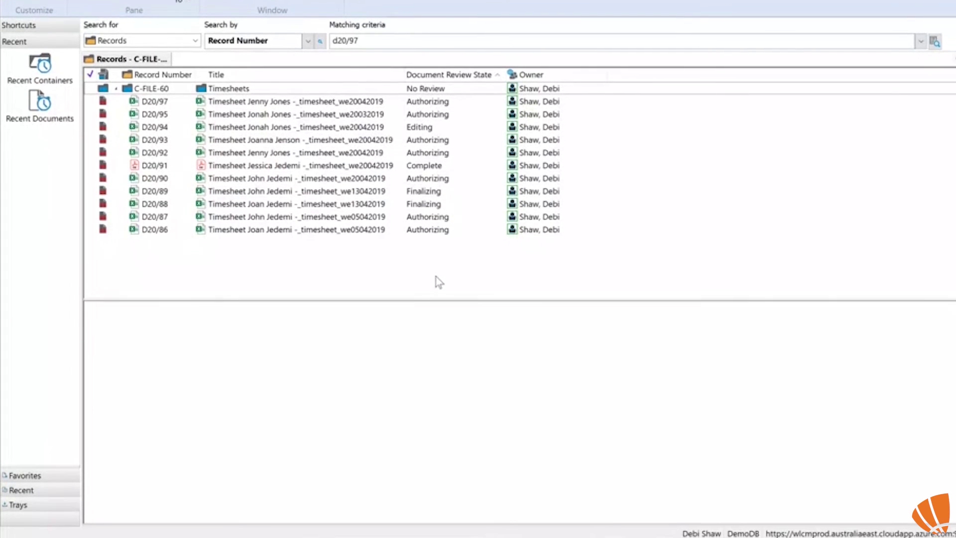
- Preview D20/89's rendition in an enlarged pane, scrolling to the manager signature and 32.25 total
left_click(312, 194)
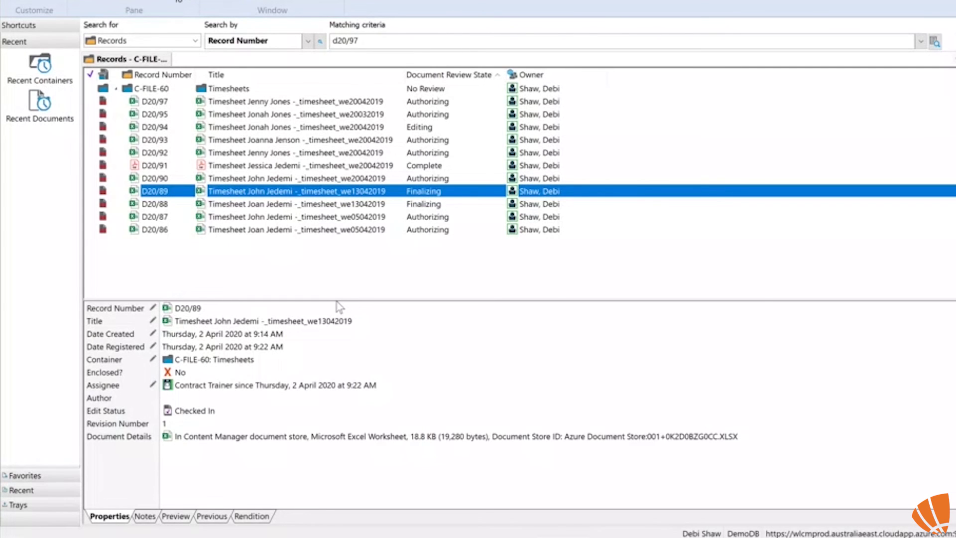
left_click(252, 518)
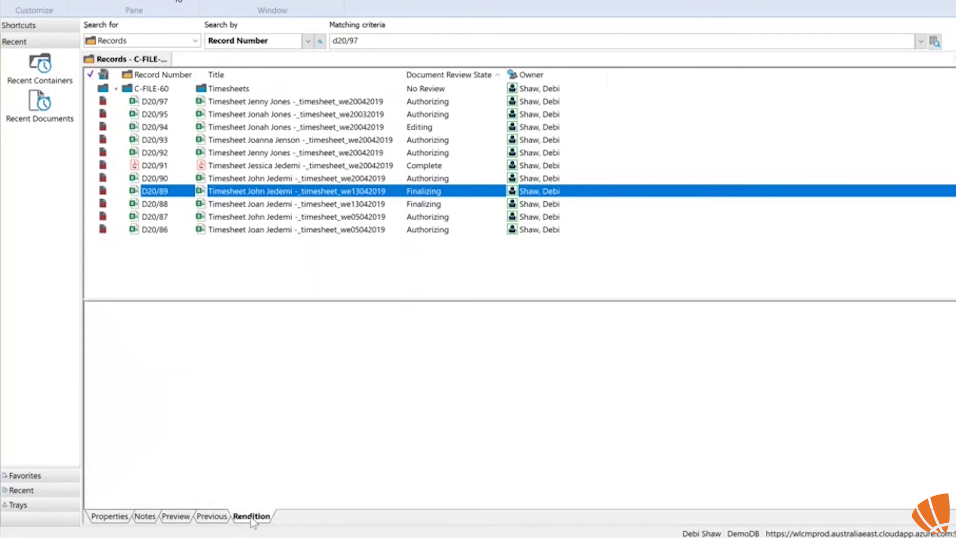
left_click(374, 336)
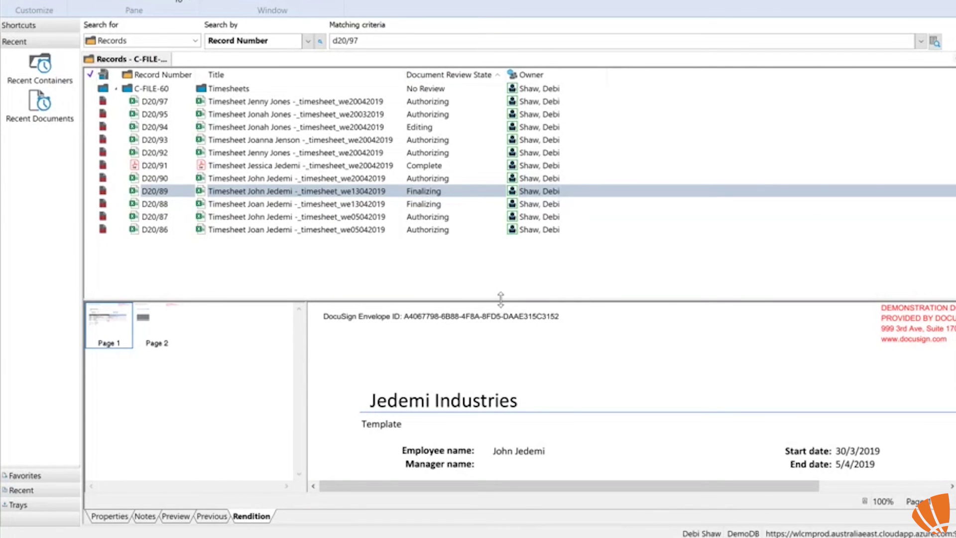
left_click_drag(501, 299, 500, 196)
scroll(580, 308, "down", 5)
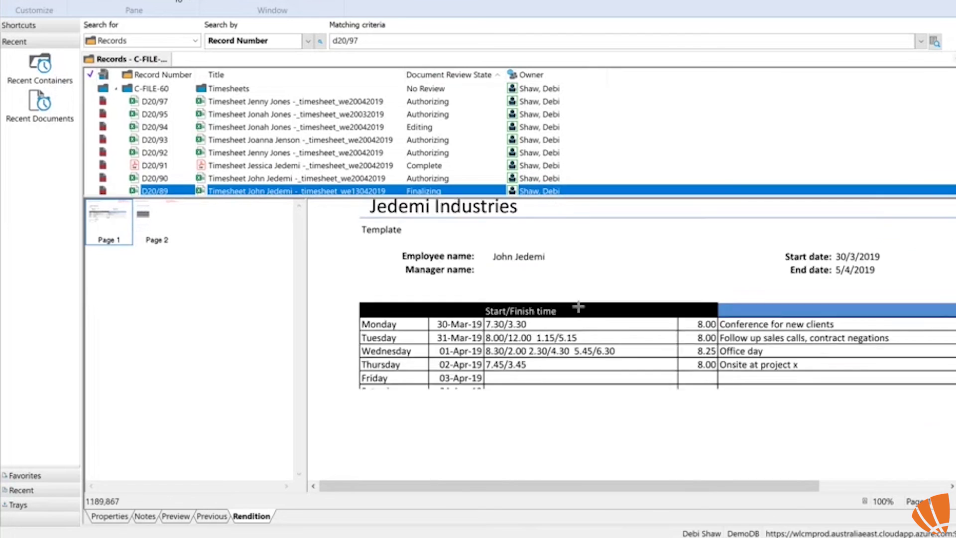
scroll(616, 329, "up", 5)
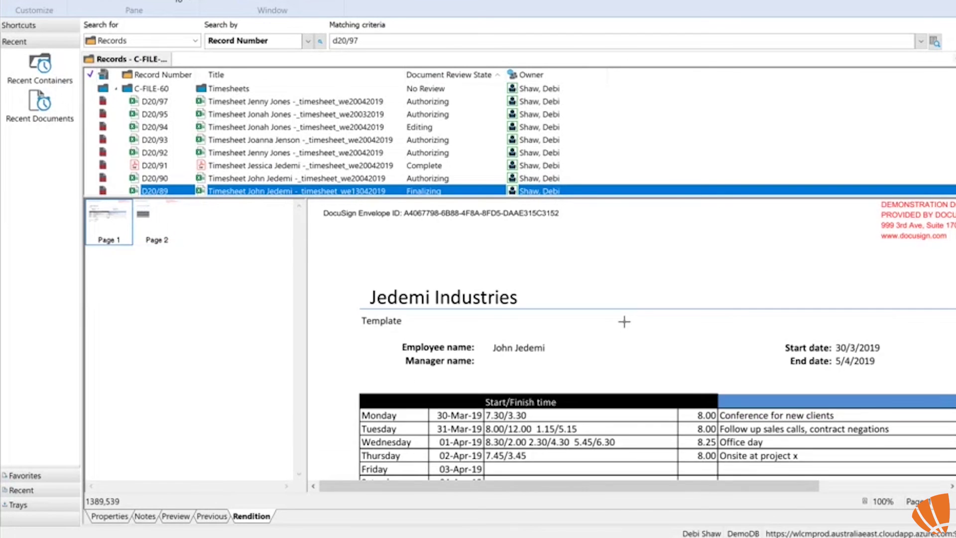
scroll(625, 320, "down", 2)
scroll(627, 319, "down", 3)
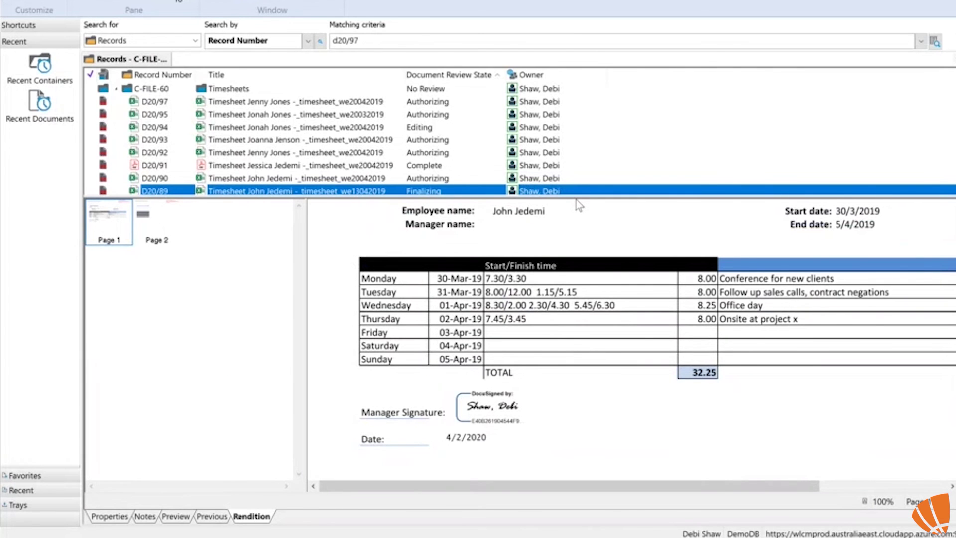
left_click_drag(575, 194, 563, 320)
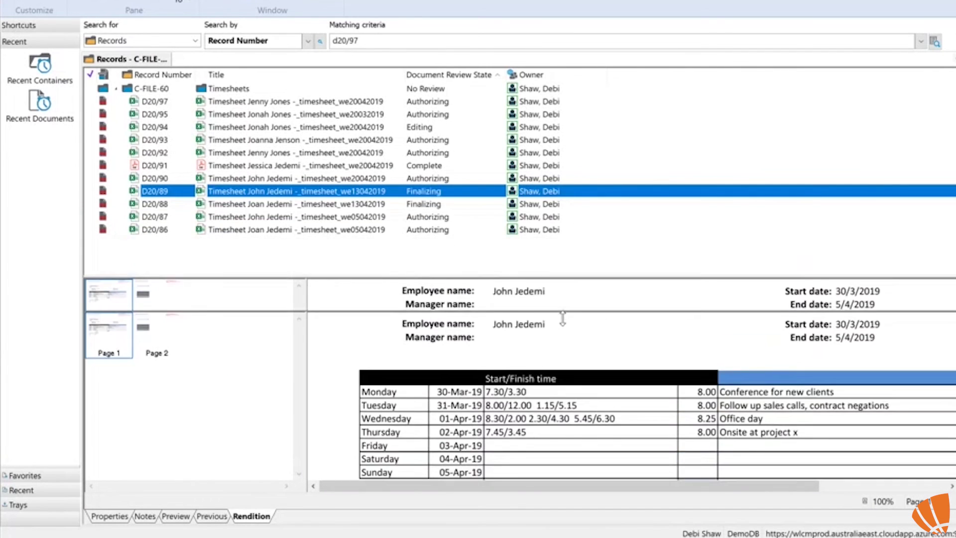
- Finalize D20/89's review with 'Promote the signed copy rendition' ticked, keeping the original as rendition
right_click(390, 194)
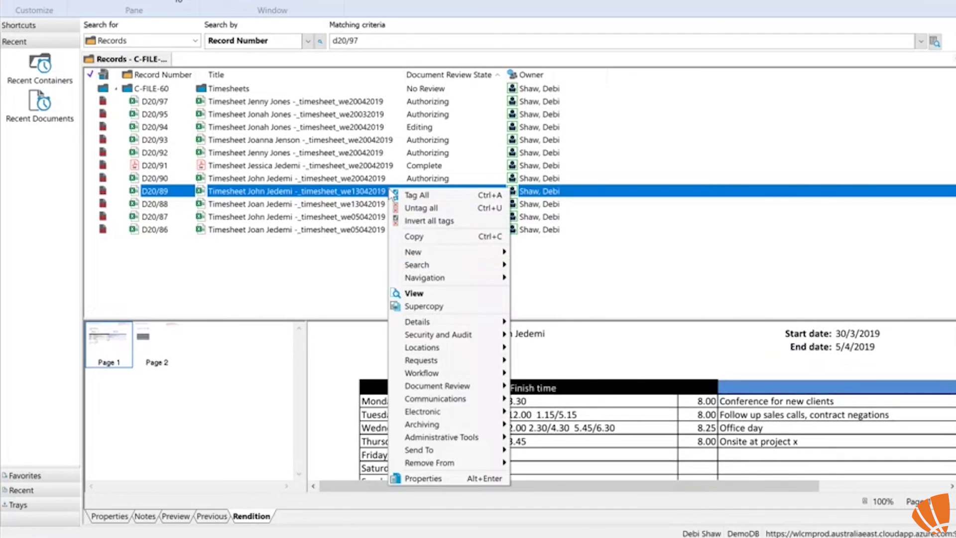
mouse_move(459, 390)
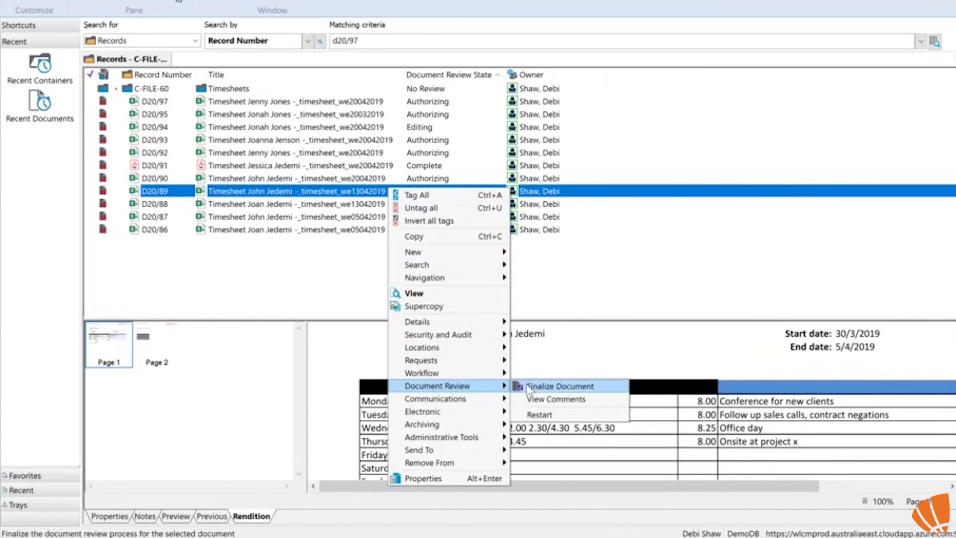
left_click(551, 387)
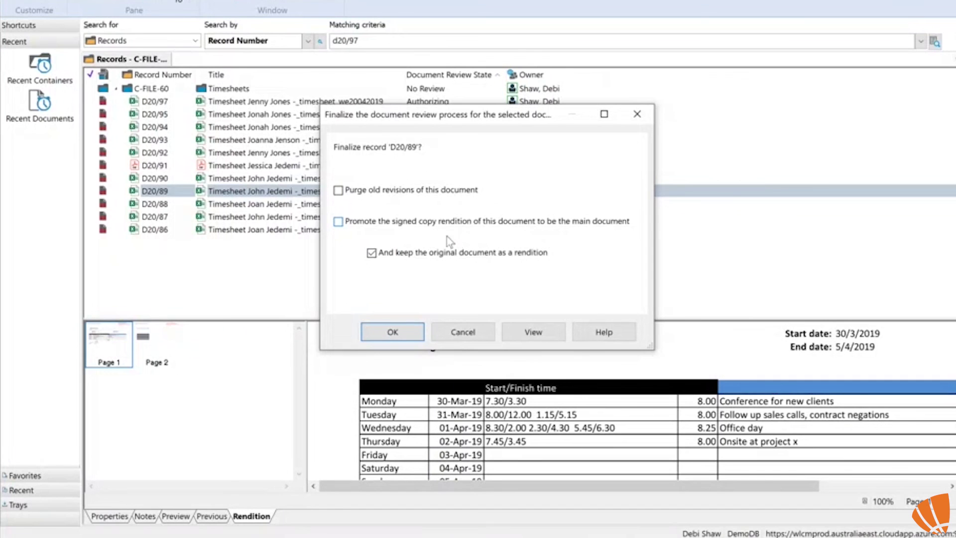
left_click(338, 222)
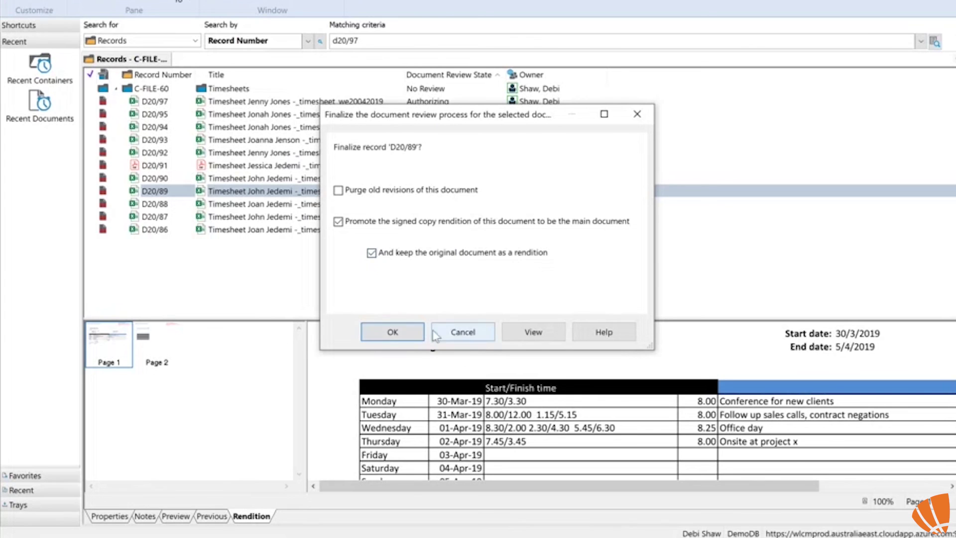
left_click(392, 331)
left_click(204, 169)
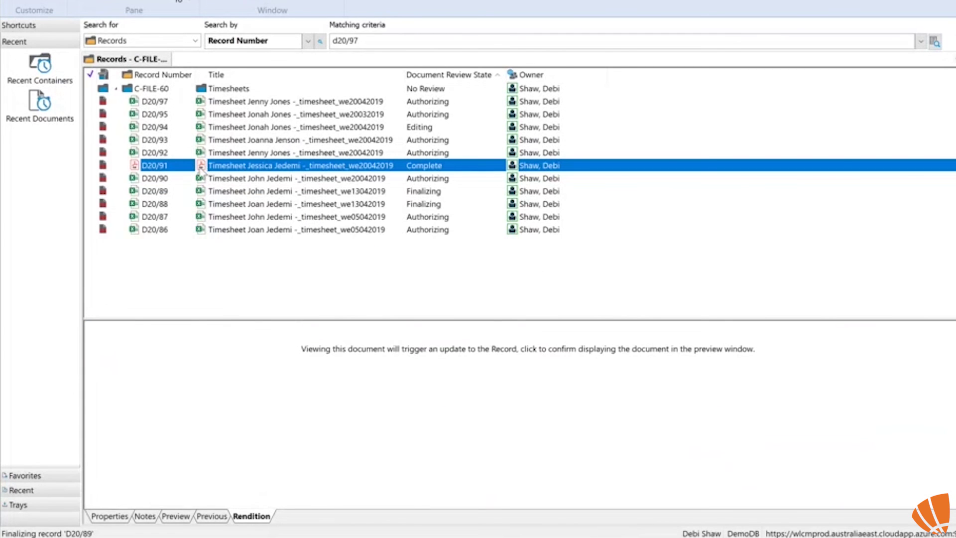